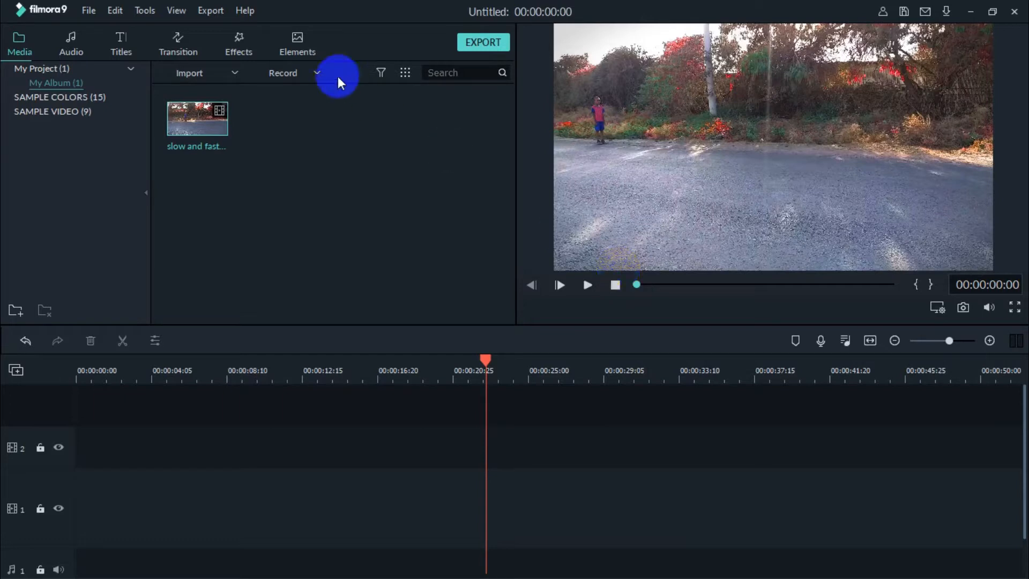
# Place the slow and fast motion clip at the start of video track 1 and split it at about 00:00:09:04.
pyautogui.moveTo(224, 131)
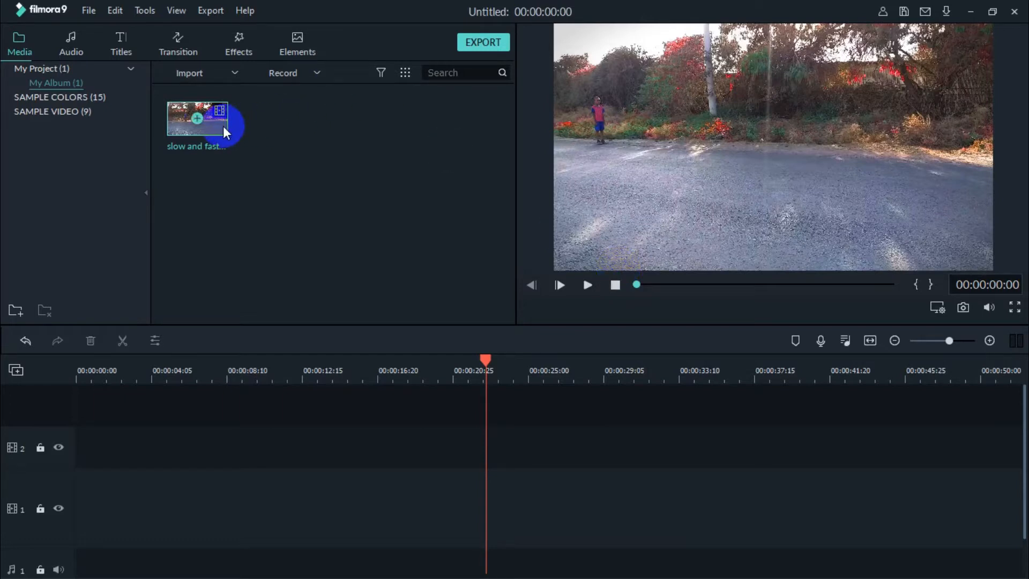
pyautogui.moveTo(224, 129); pyautogui.dragTo(38, 513)
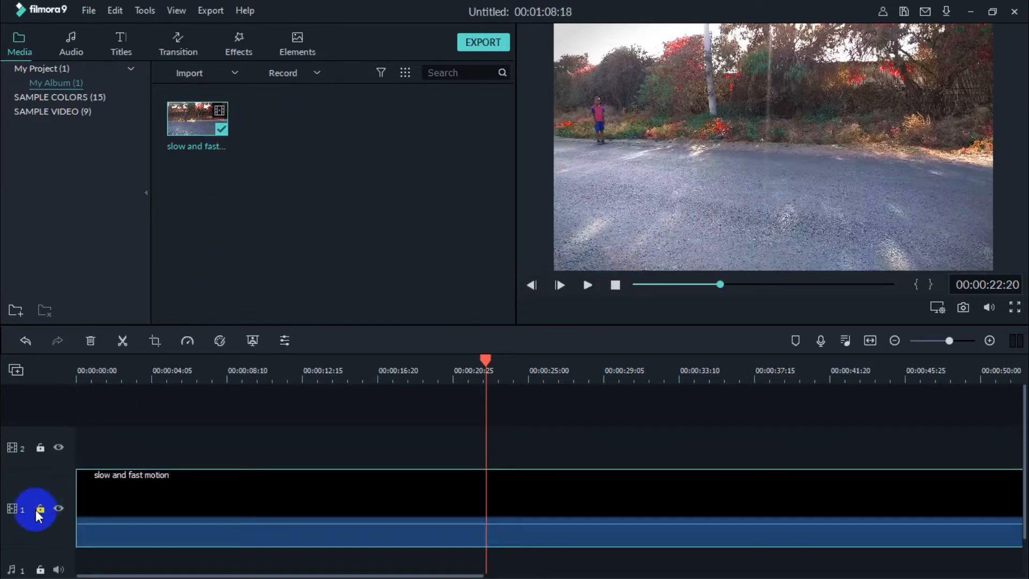
pyautogui.moveTo(486, 361); pyautogui.dragTo(14, 412)
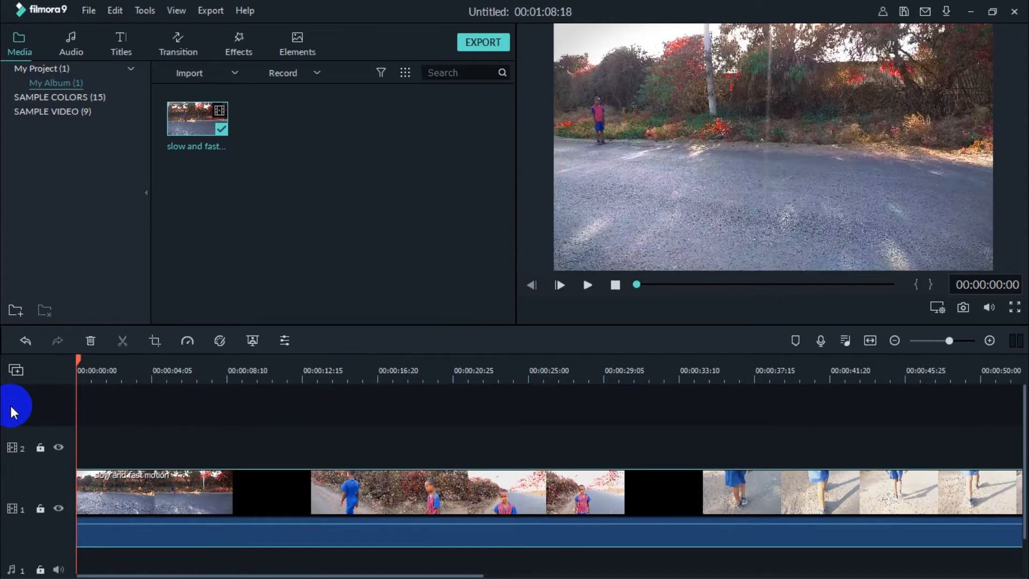
pyautogui.press('space')
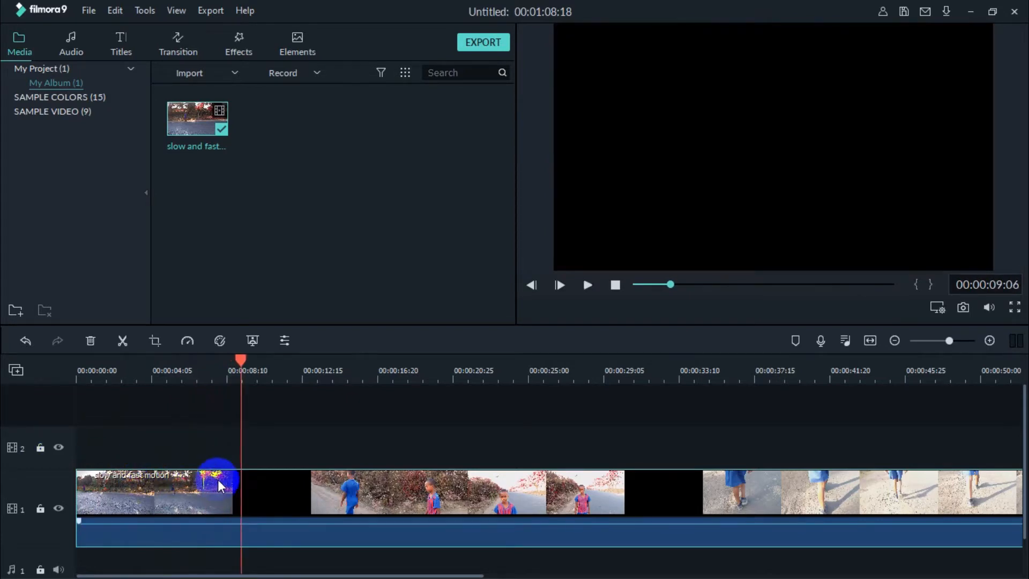
pyautogui.click(122, 341)
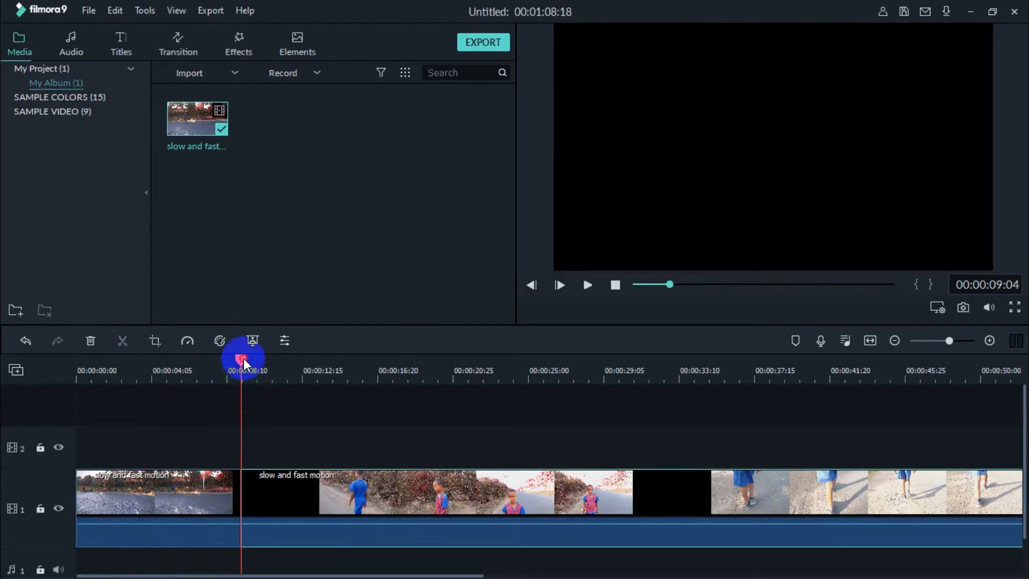
# Set the first segment's speed to 0.3 with Ripple Edit enabled, and preview the slowed segment from the start.
pyautogui.moveTo(241, 359); pyautogui.dragTo(75, 376)
pyautogui.click(172, 482)
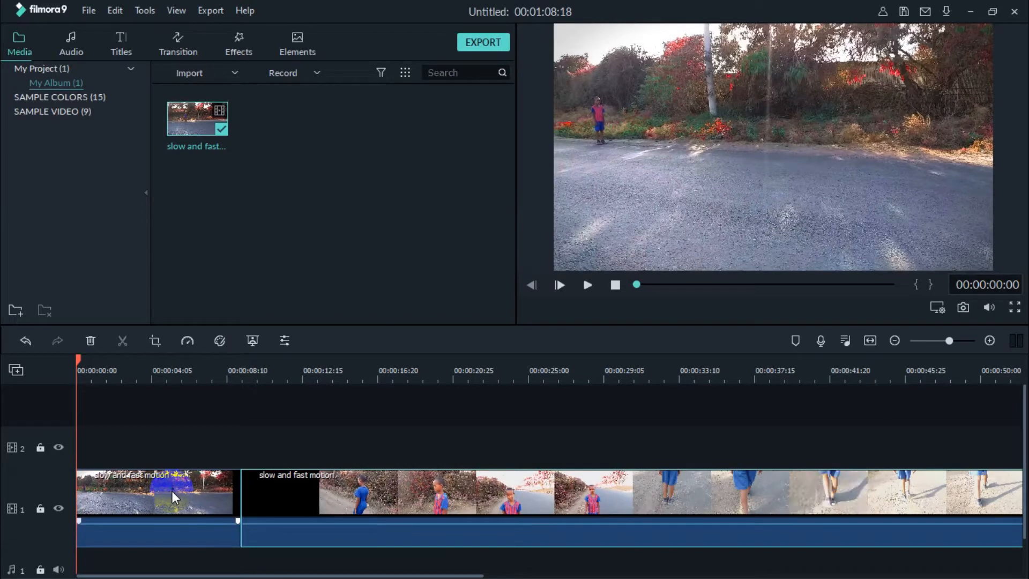
pyautogui.rightClick(172, 491)
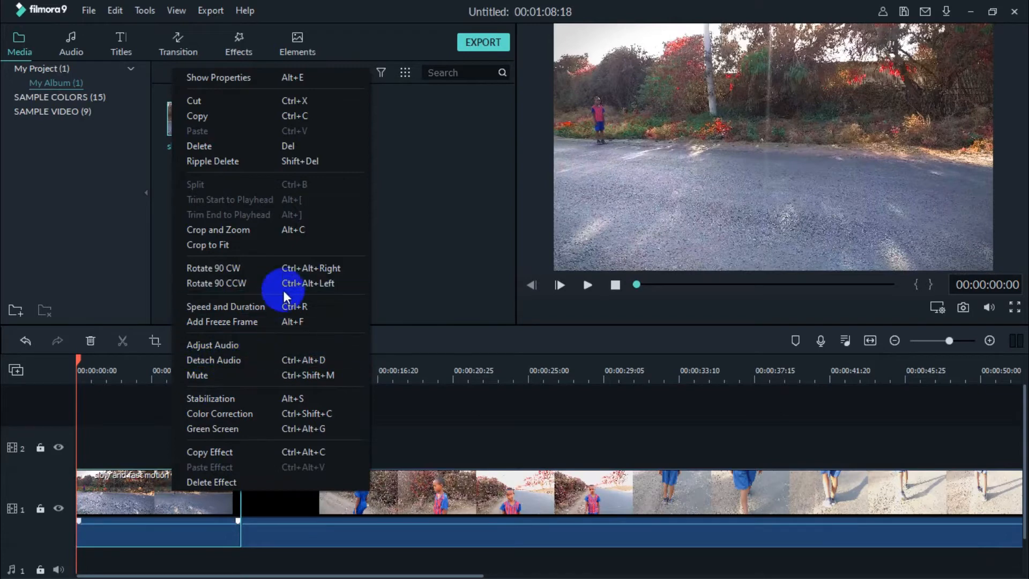
pyautogui.click(223, 312)
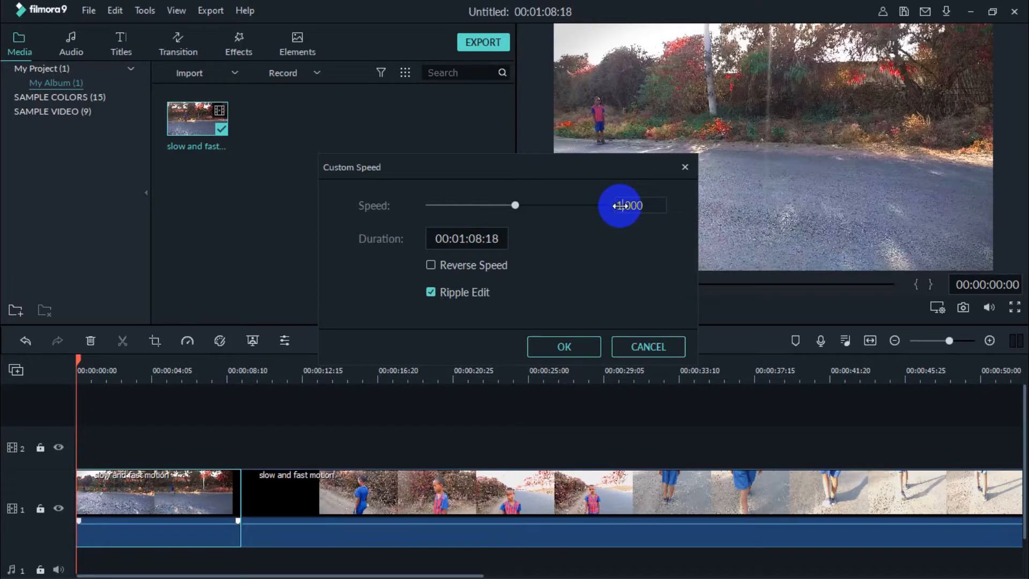
pyautogui.press('BackSpace')
pyautogui.press('BackSpace')
pyautogui.press('BackSpace')
pyautogui.press('Delete')
pyautogui.press('Delete')
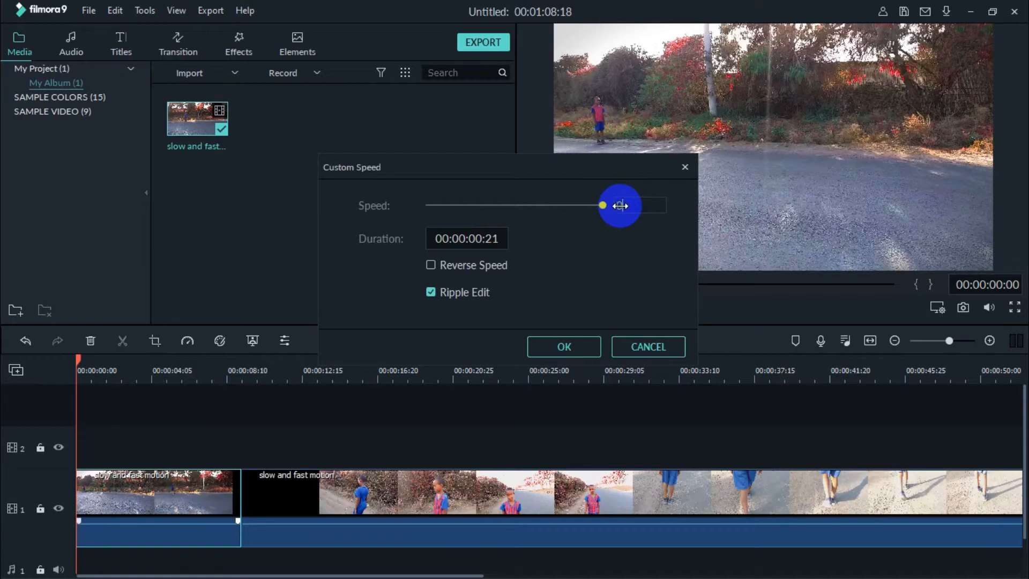
pyautogui.write('0.3')
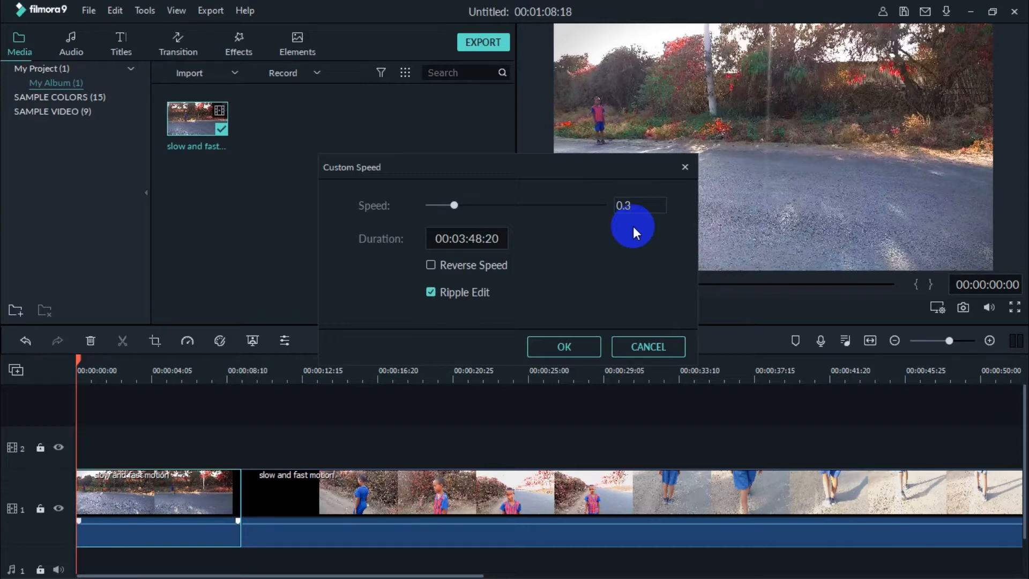
pyautogui.click(577, 344)
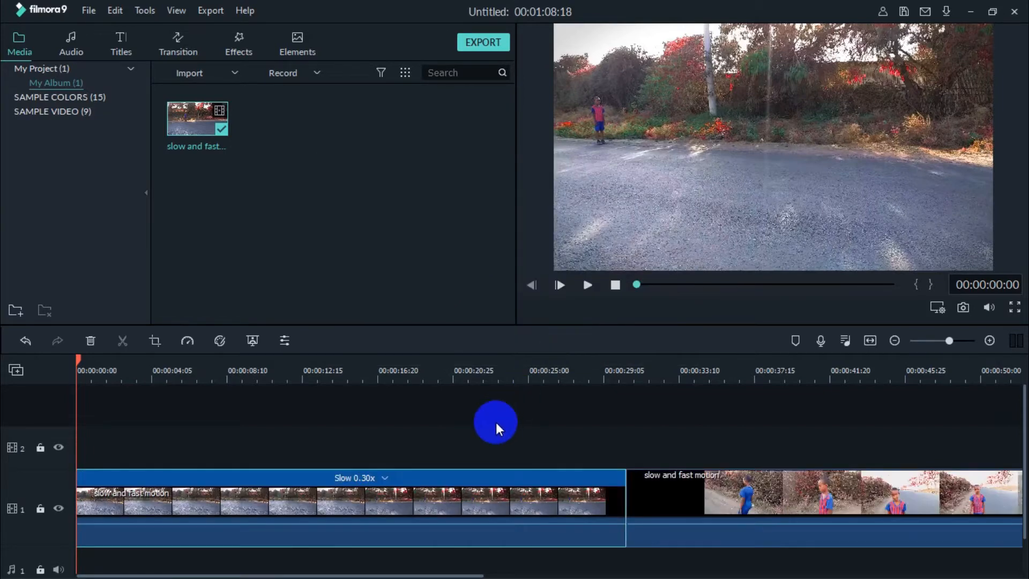
pyautogui.press('space')
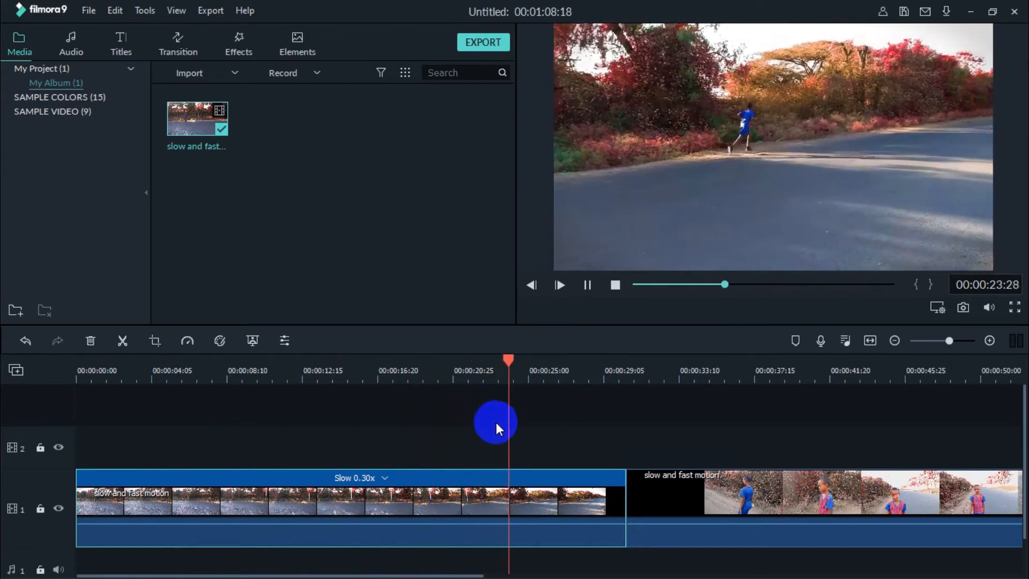
pyautogui.press('space')
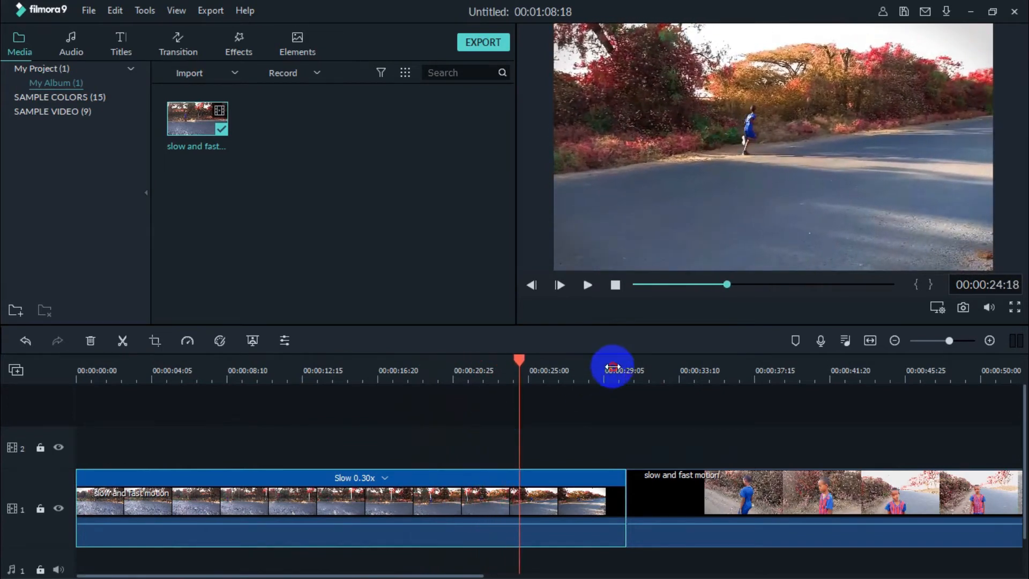
# Find the end of the second scene by playback and split the clip there, at about 00:00:51:05.
pyautogui.hotkey('ctrl', '-')
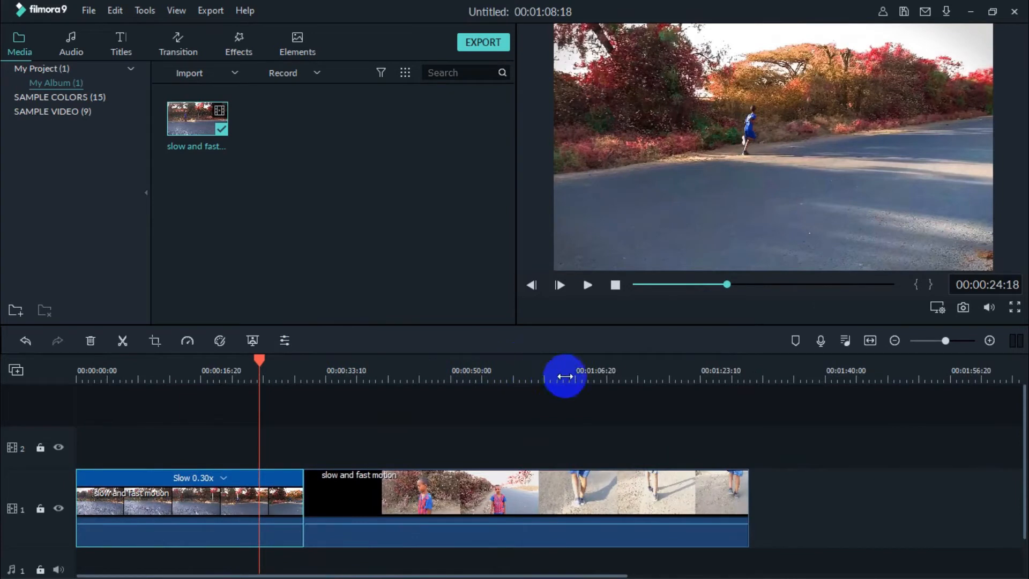
pyautogui.click(564, 375)
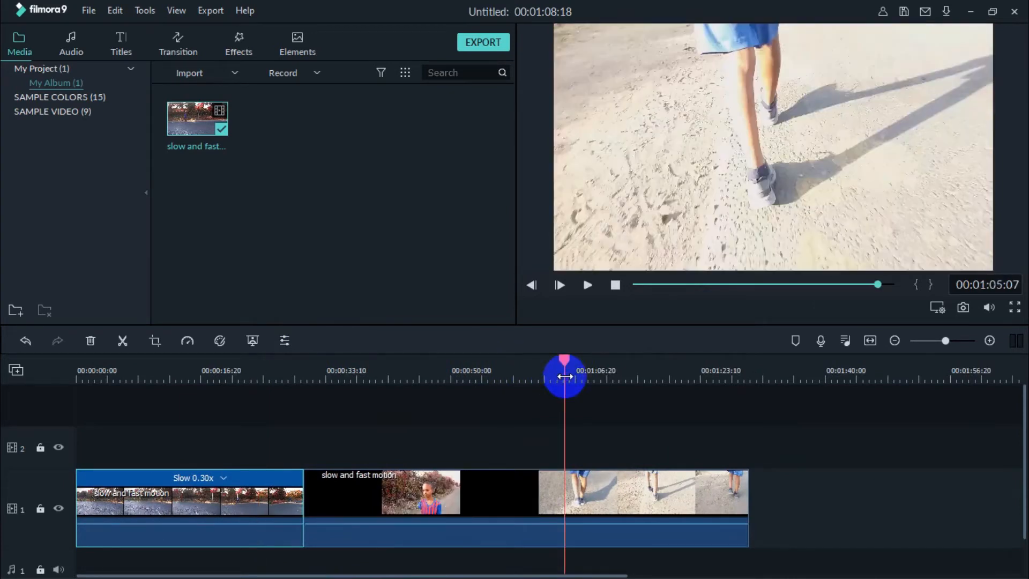
pyautogui.moveTo(564, 376); pyautogui.dragTo(529, 374)
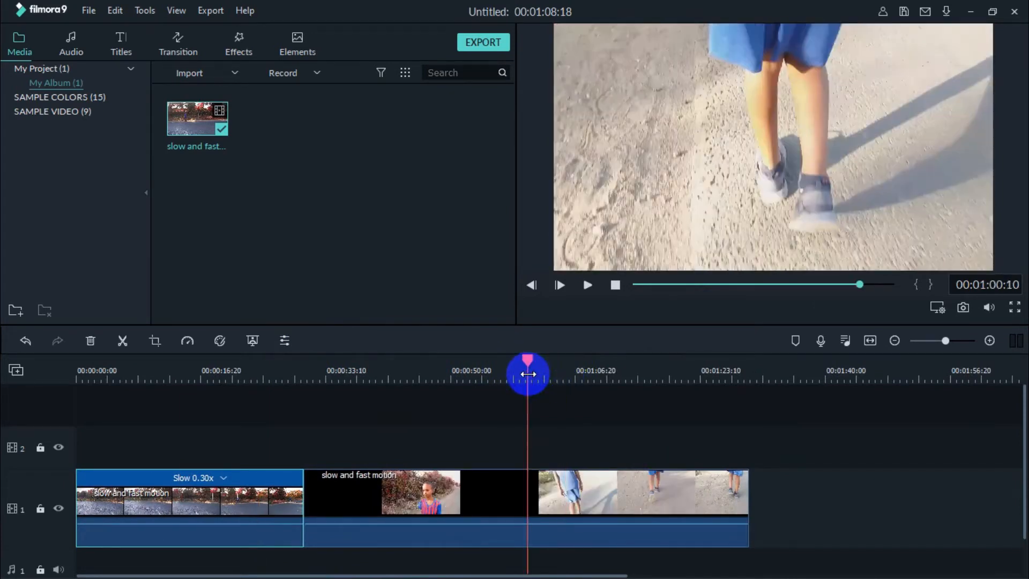
pyautogui.click(314, 374)
pyautogui.press('space')
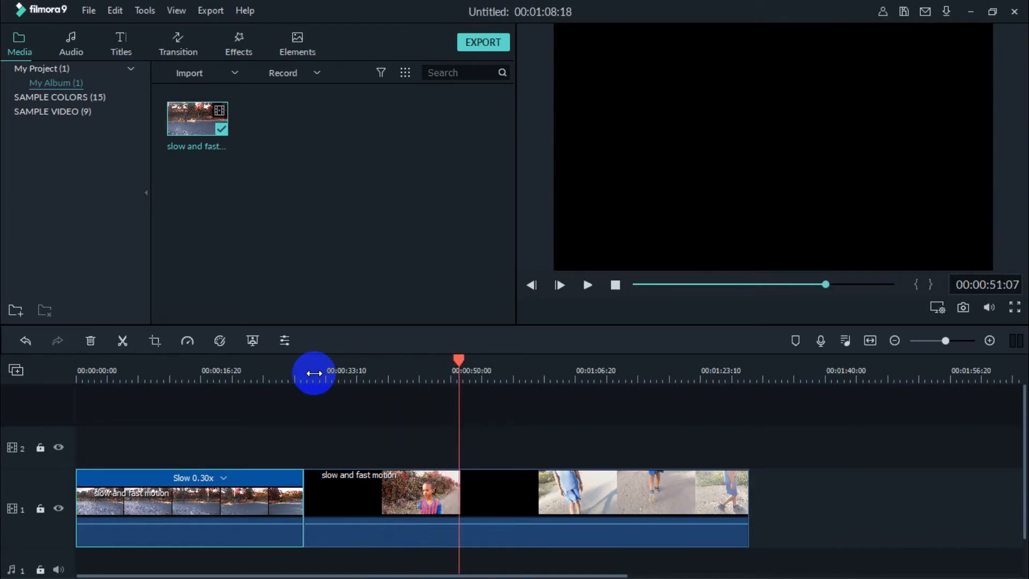
pyautogui.click(123, 341)
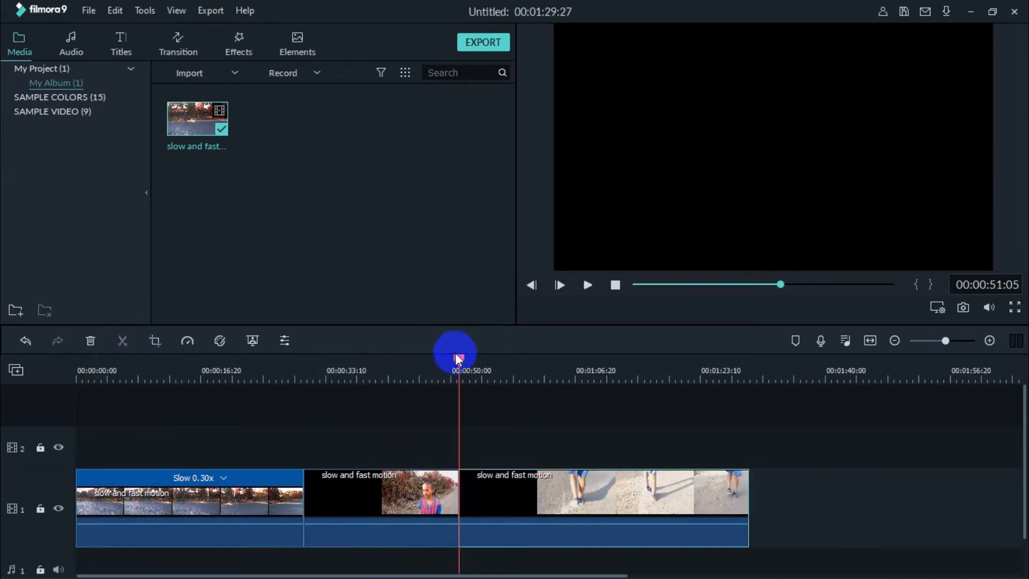
# Set the middle segment's custom speed to 5 with Ripple Edit enabled.
pyautogui.moveTo(457, 358); pyautogui.dragTo(331, 395)
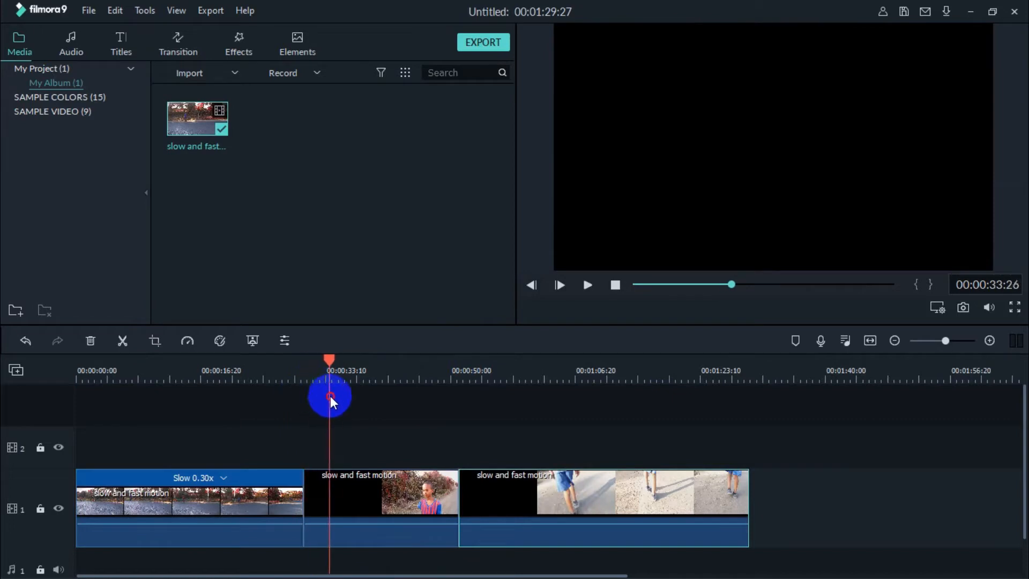
pyautogui.click(373, 489)
pyautogui.rightClick(375, 484)
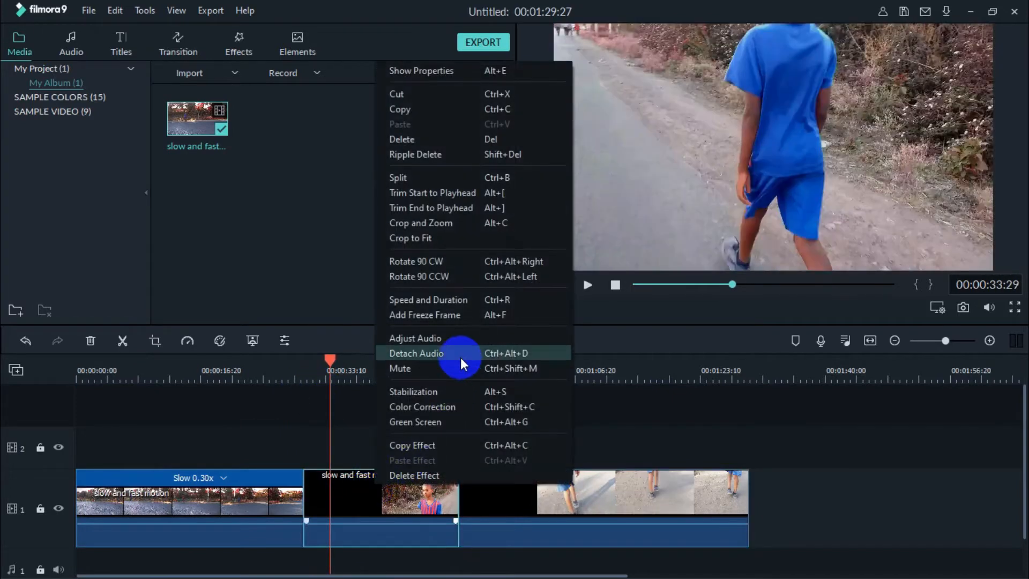
pyautogui.click(445, 300)
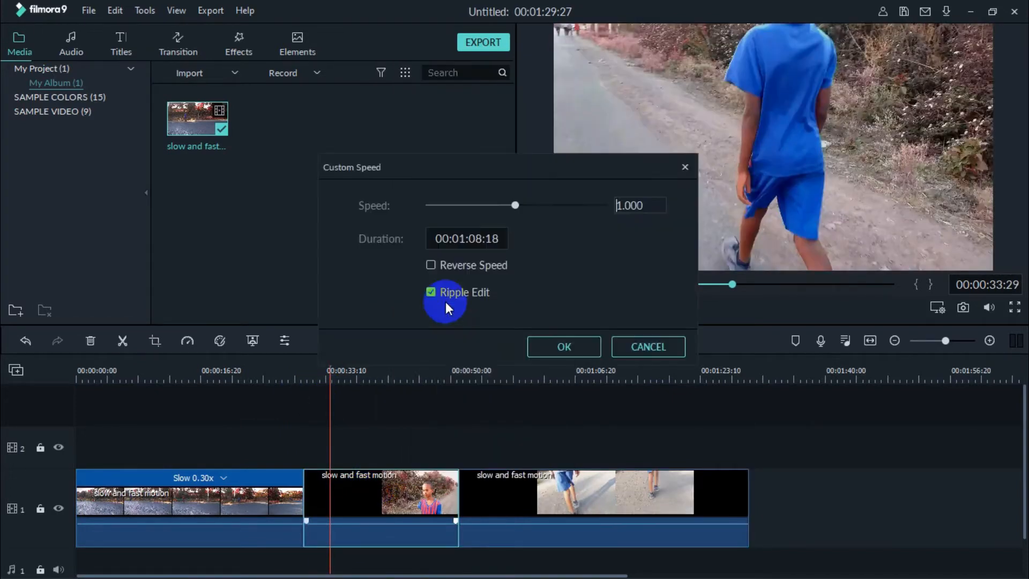
pyautogui.click(630, 203)
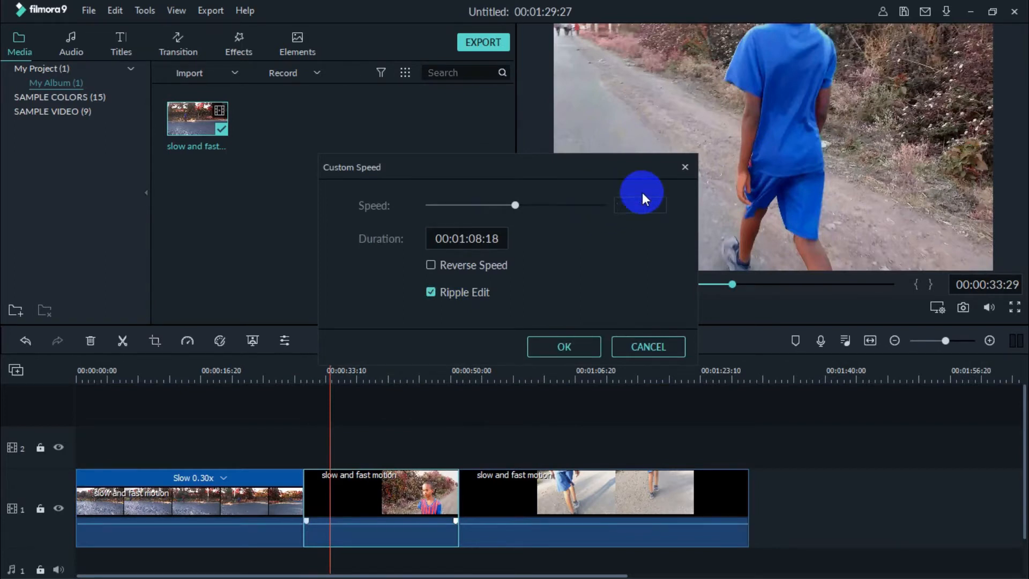
pyautogui.write('5')
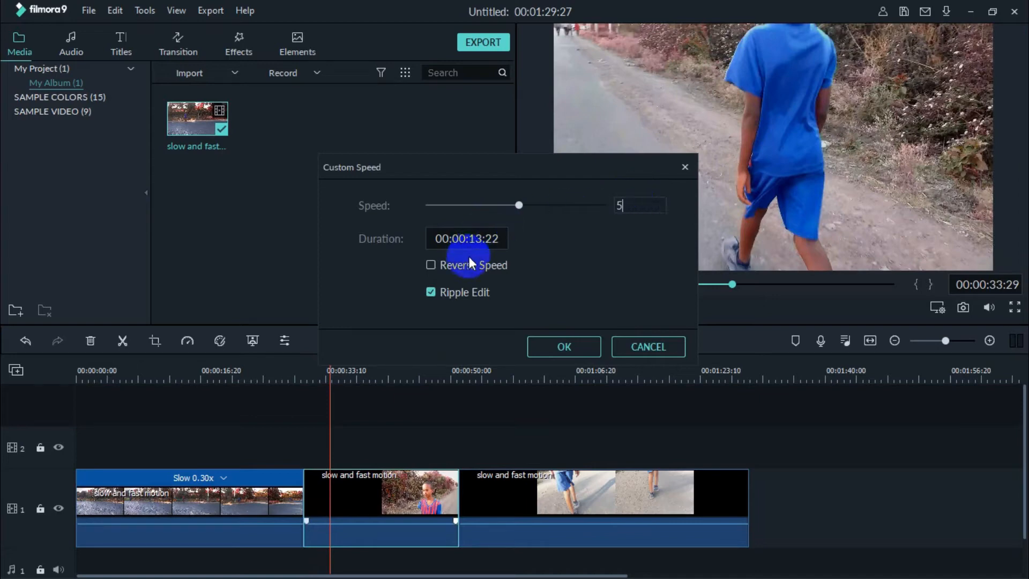
pyautogui.click(571, 338)
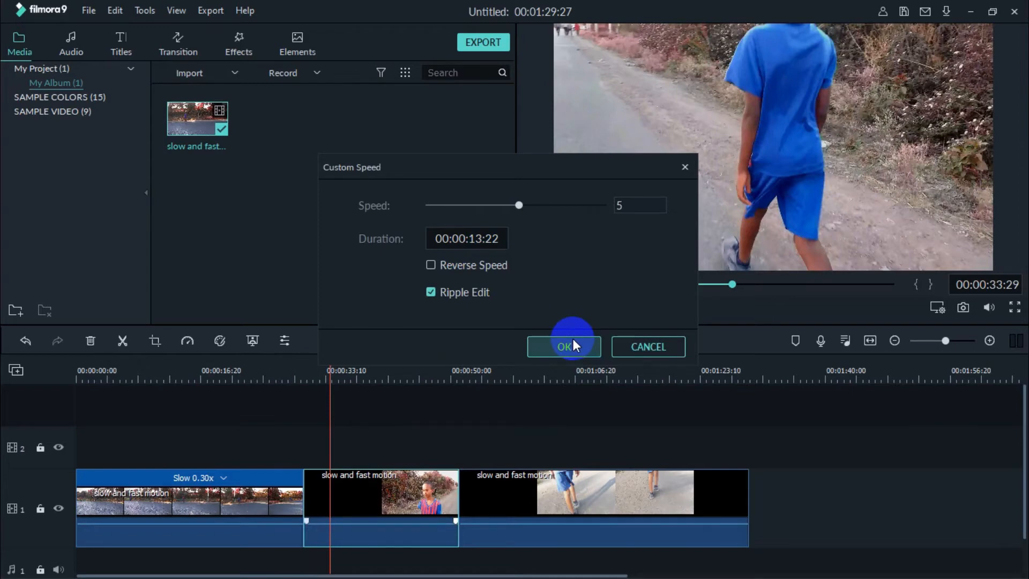
pyautogui.click(573, 339)
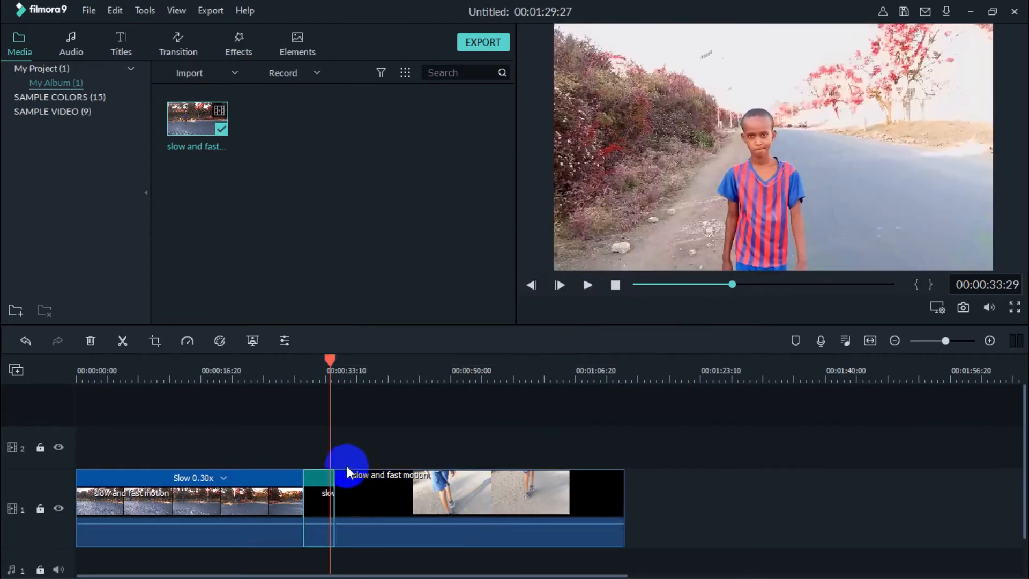
# Review the middle segment's custom speed settings and play back the sped-up section.
pyautogui.rightClick(313, 481)
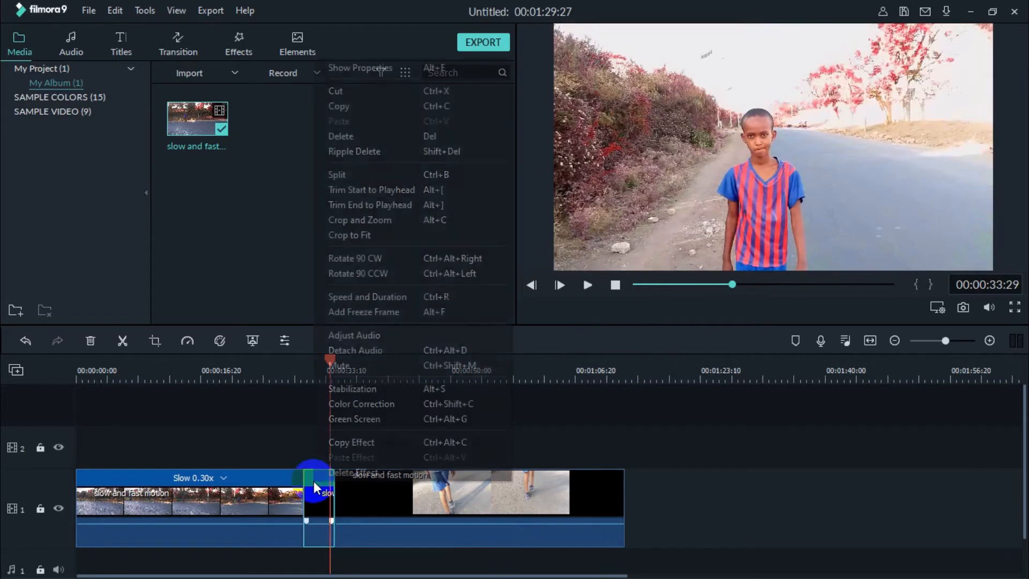
pyautogui.click(436, 297)
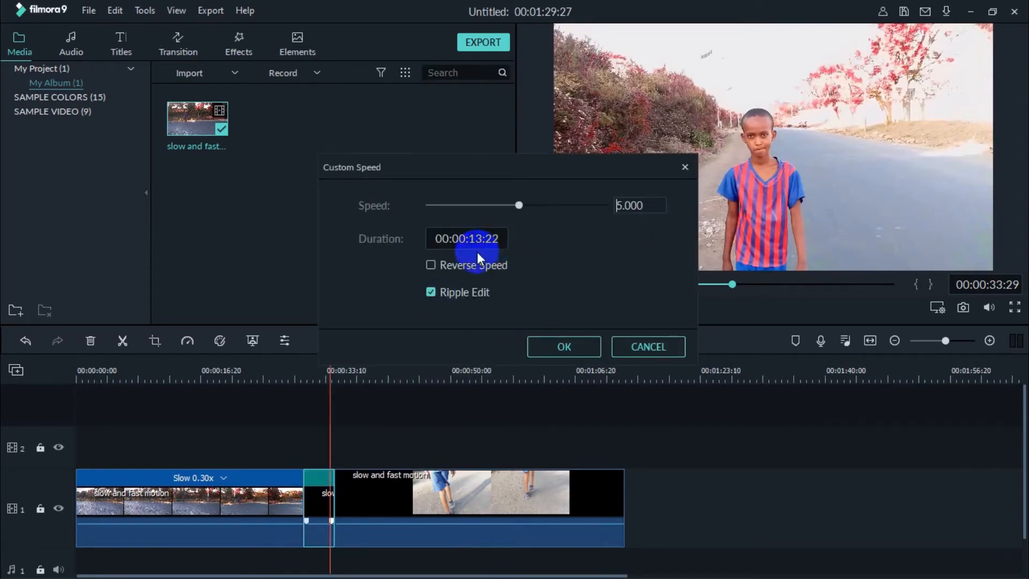
pyautogui.click(582, 357)
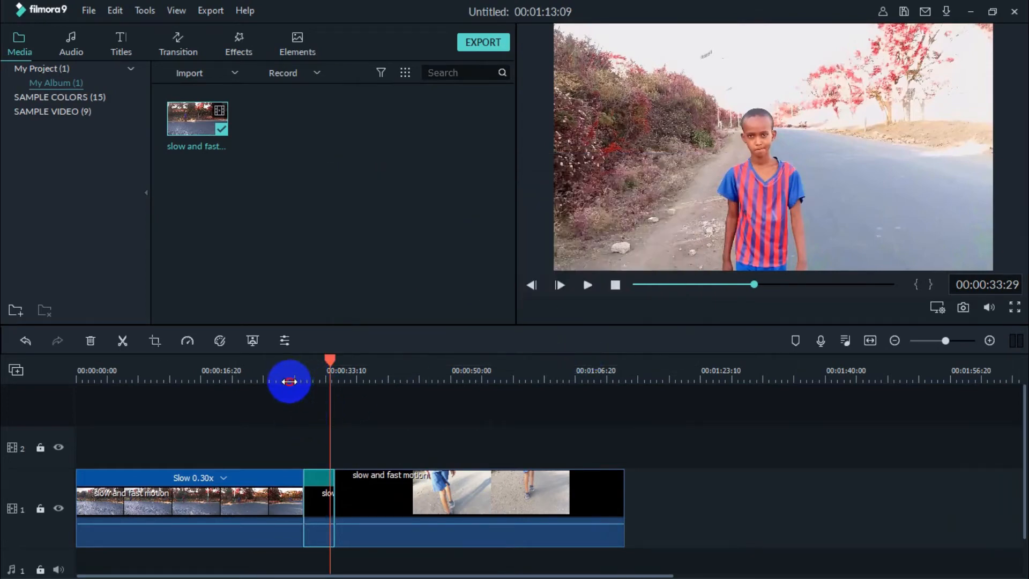
pyautogui.press('space')
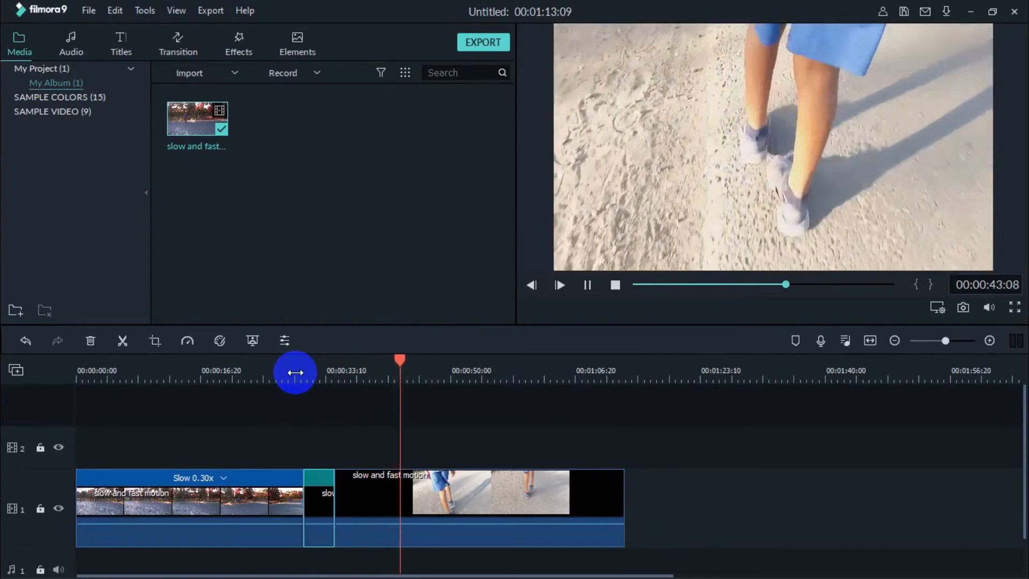
# Set the last segment's custom speed to 10 with Ripple Edit enabled, and play the edited sequence from the start.
pyautogui.click(506, 505)
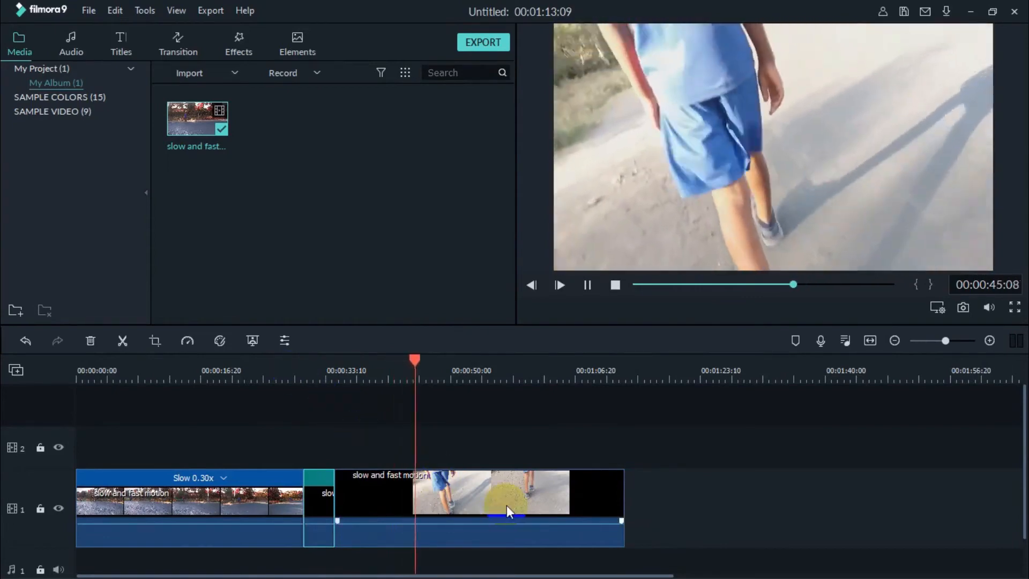
pyautogui.rightClick(506, 505)
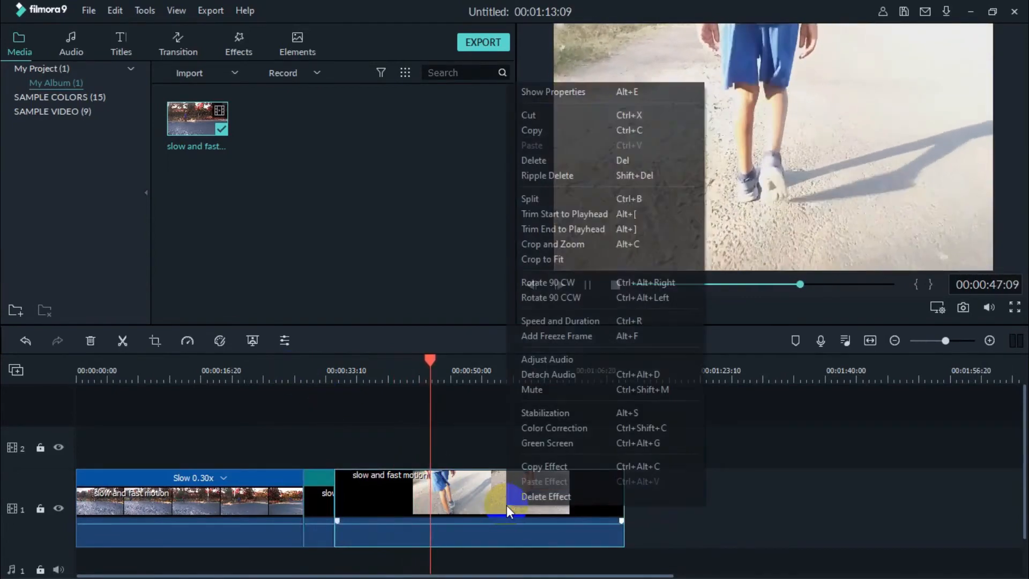
pyautogui.click(551, 322)
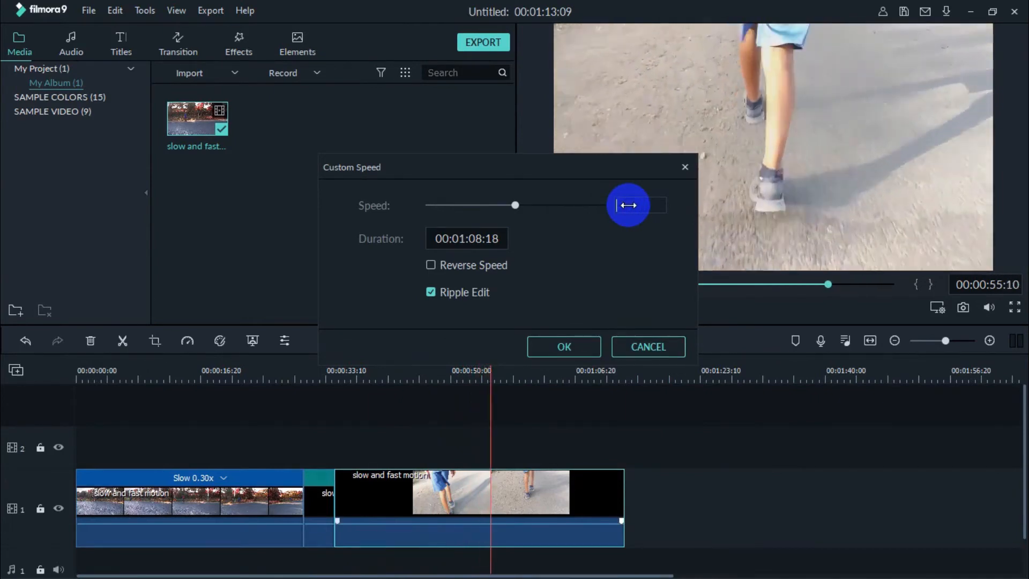
pyautogui.write('0')
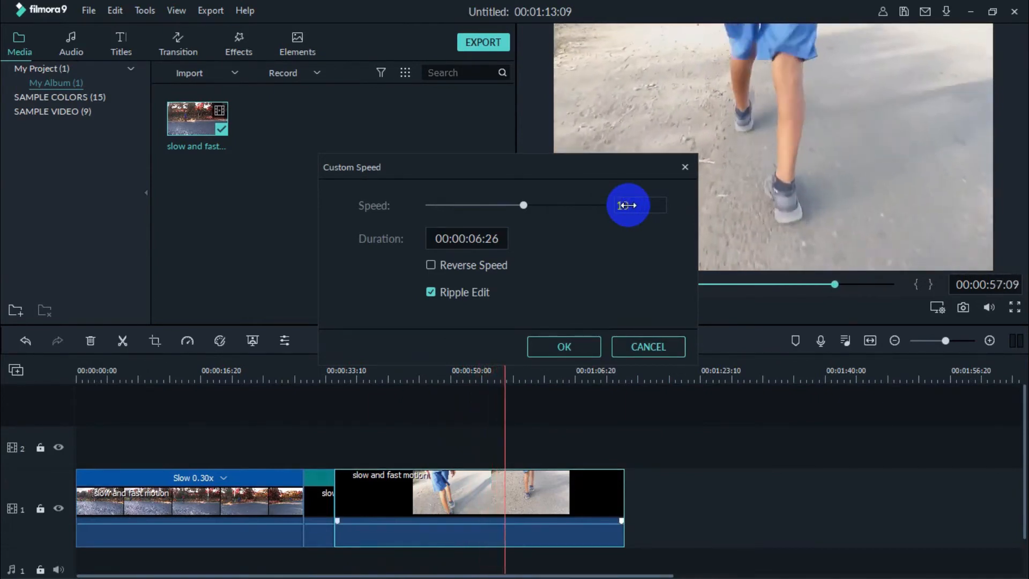
pyautogui.click(575, 339)
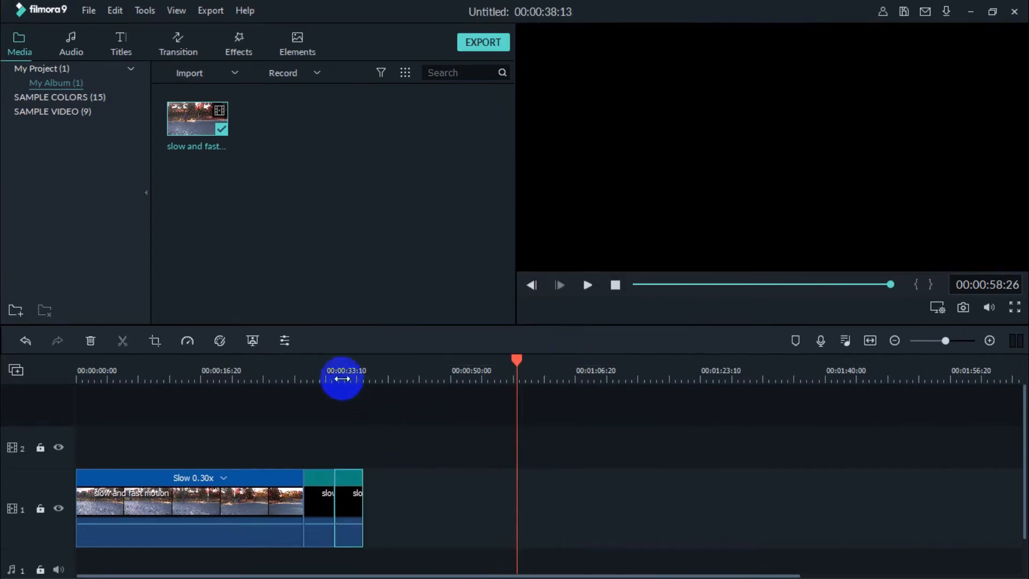
pyautogui.moveTo(518, 360); pyautogui.dragTo(2, 419)
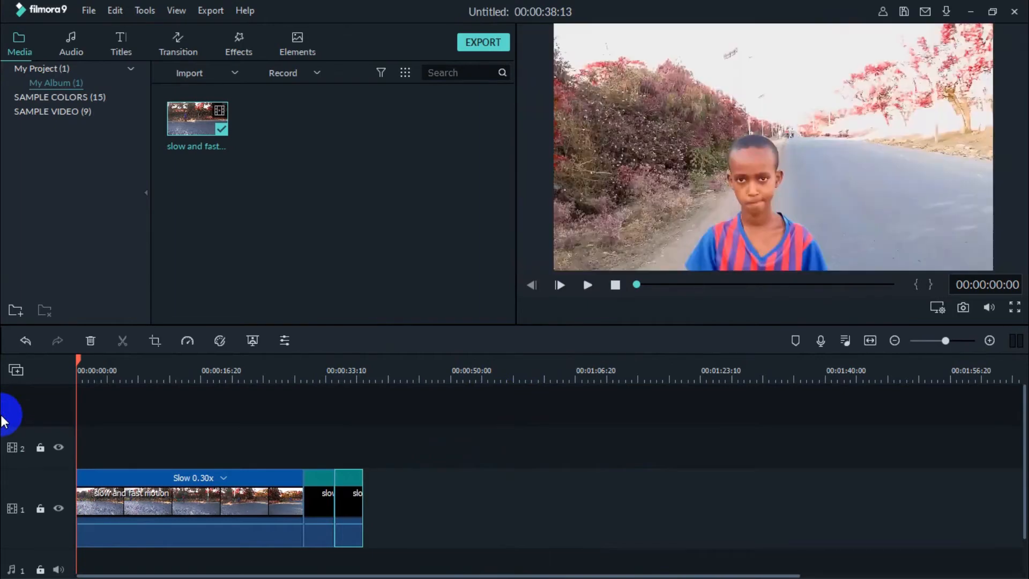
pyautogui.press('space')
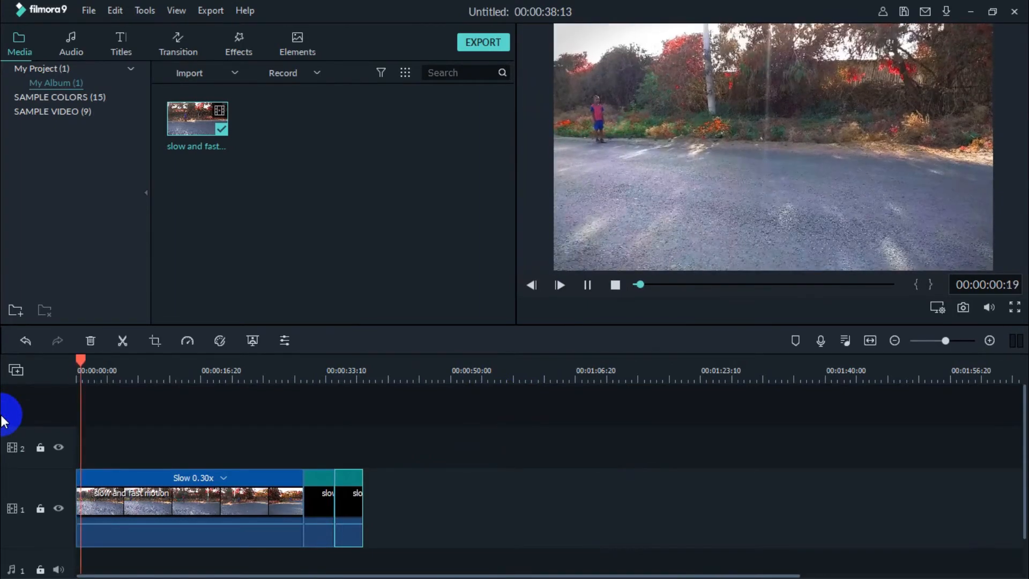